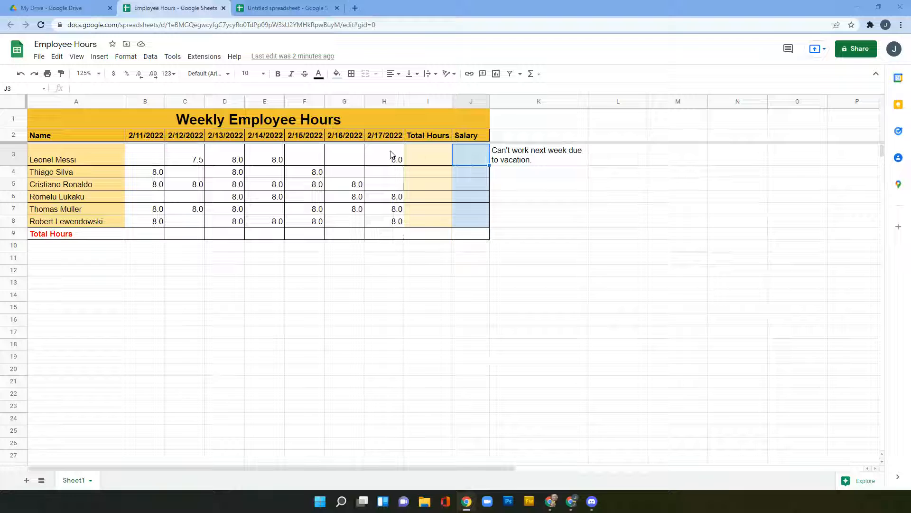
Insert a slightly wider column to the right of the Salary column and head it "Weekly Pay" in K2
click(467, 101)
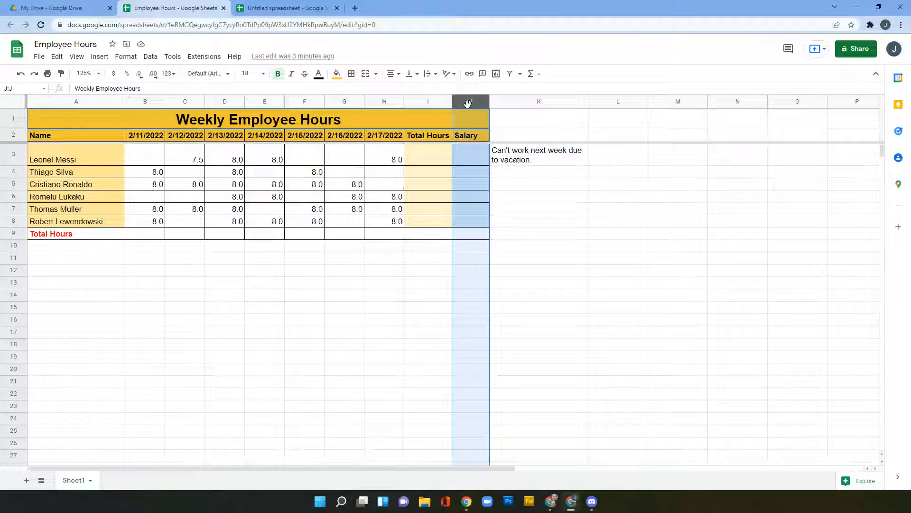
right_click(468, 103)
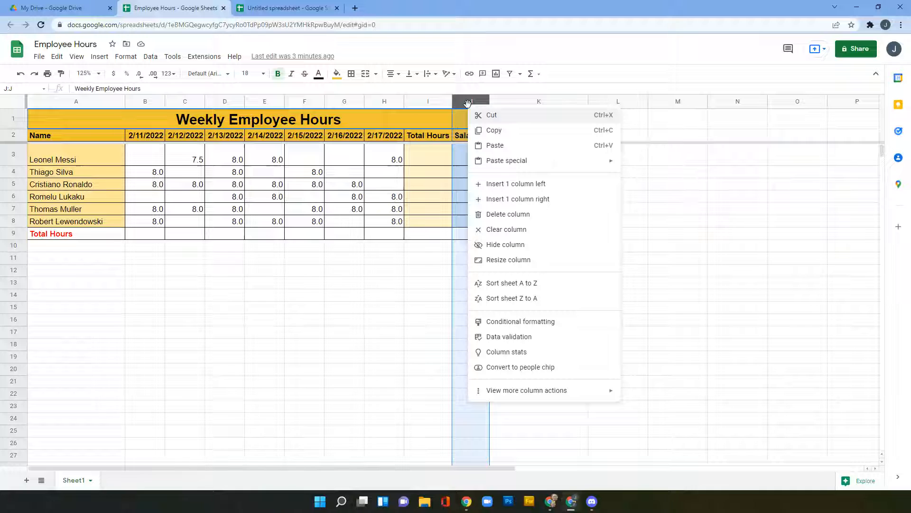
click(509, 200)
click(504, 136)
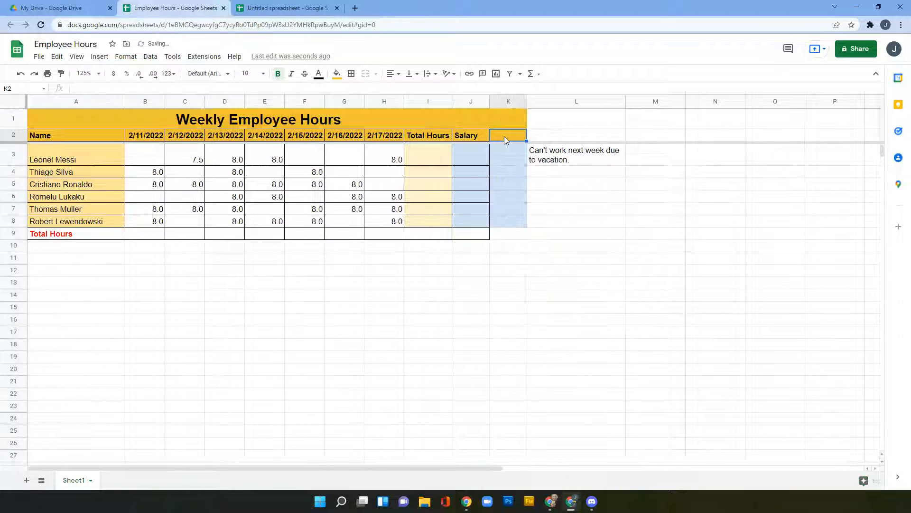
drag(526, 104, 547, 100)
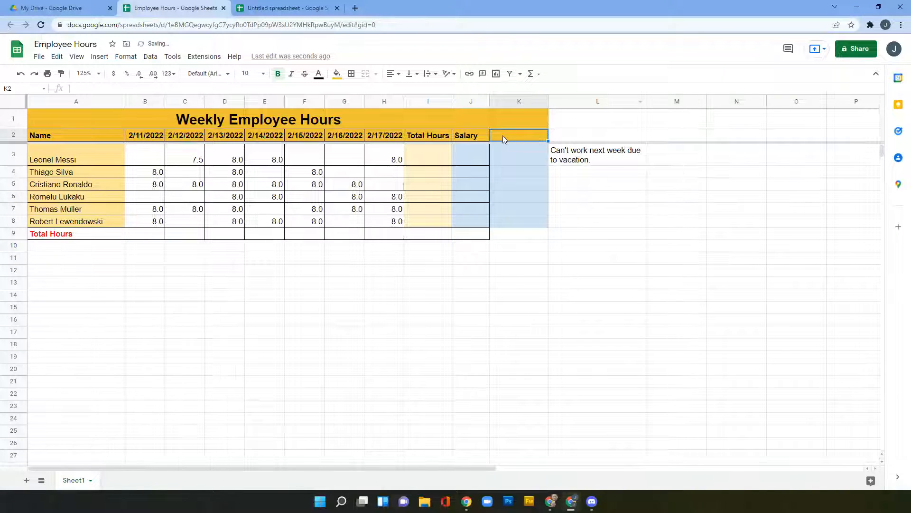
text(Weekly Pay)
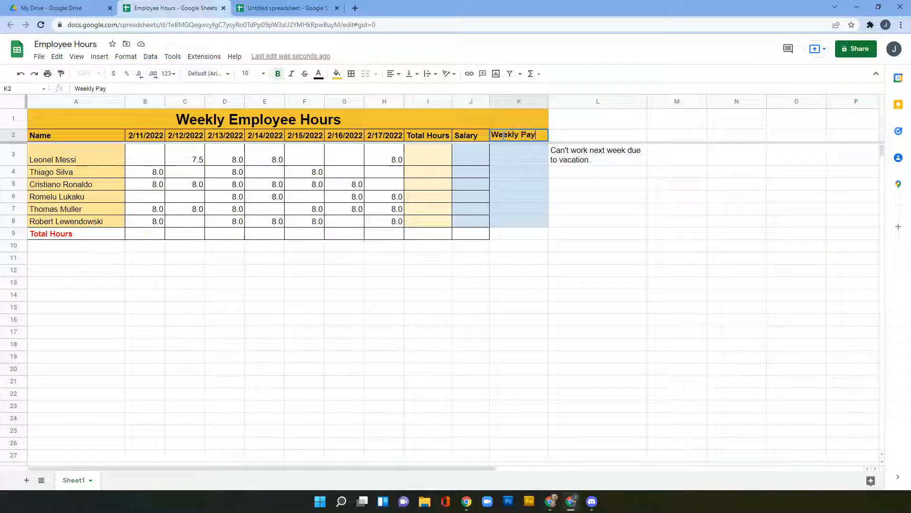
Merge the title row across A1:K1 so the heading spans the new column
click(525, 118)
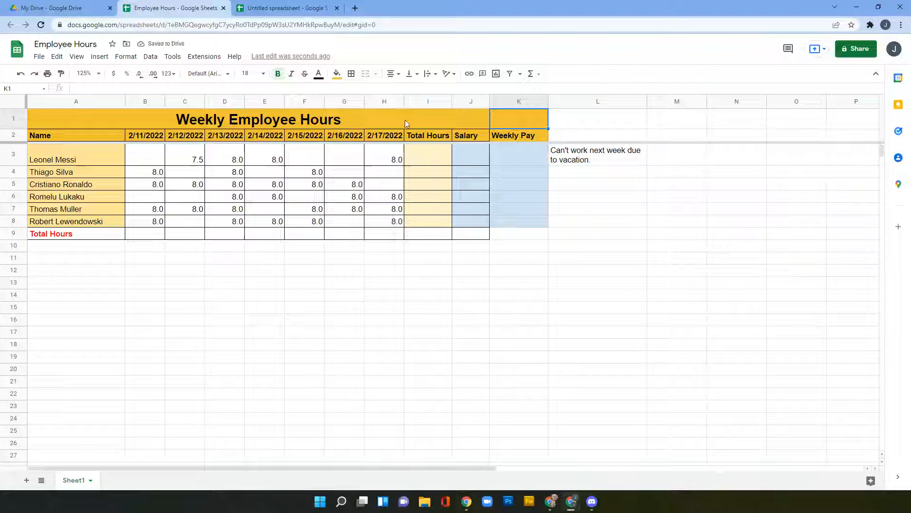
drag(519, 119, 470, 121)
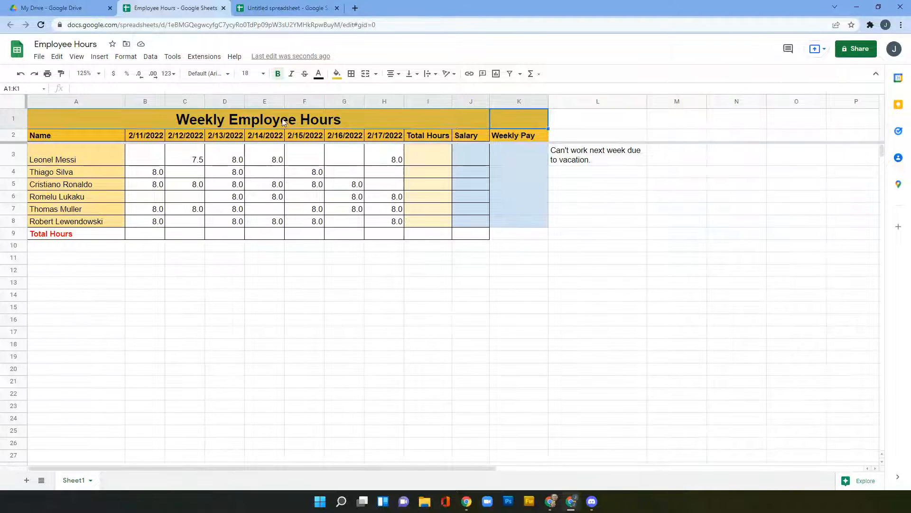
click(365, 74)
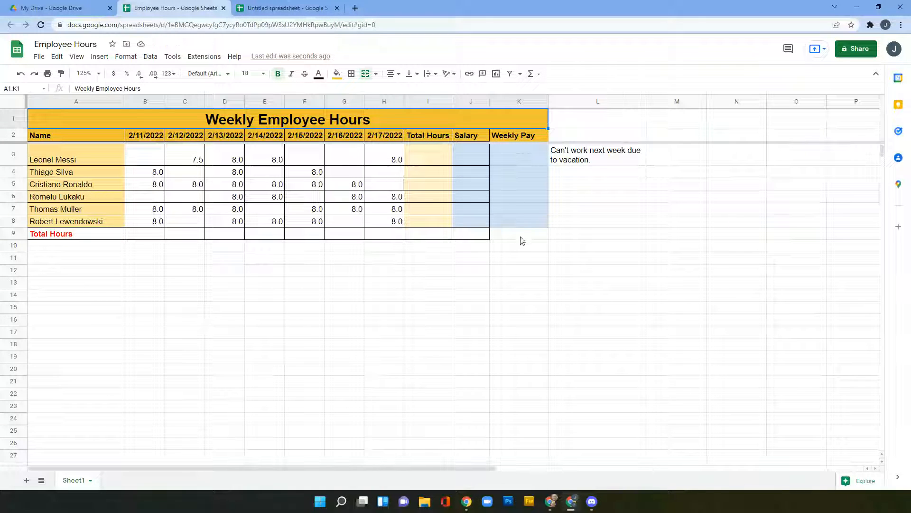
Apply all borders to the table range A2:K9
drag(78, 152, 374, 167)
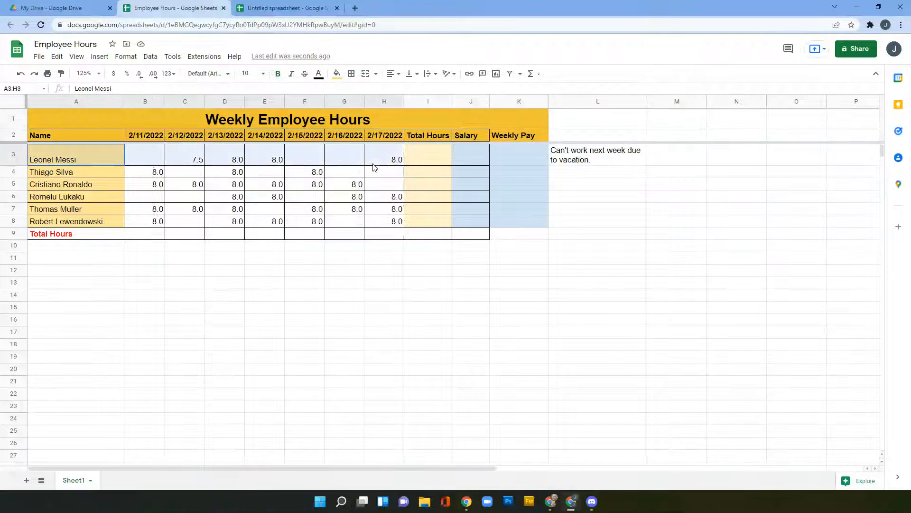
drag(61, 132, 516, 239)
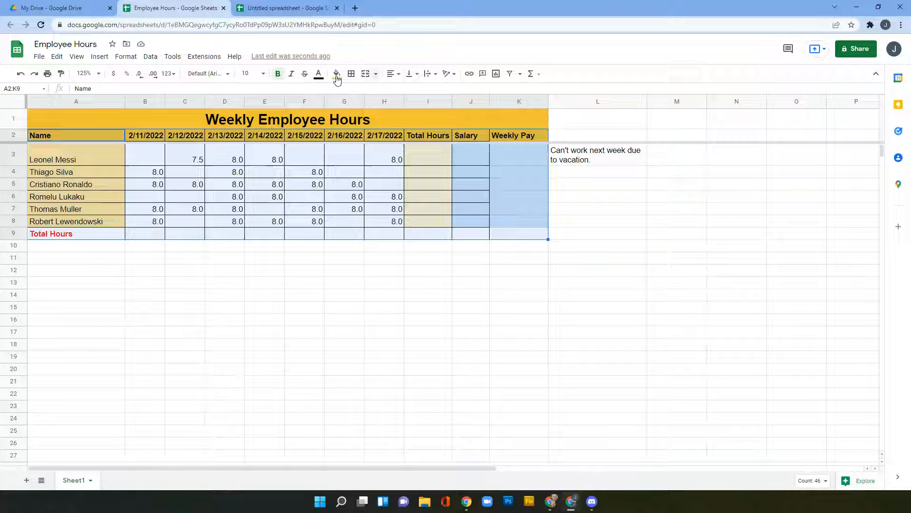
click(351, 74)
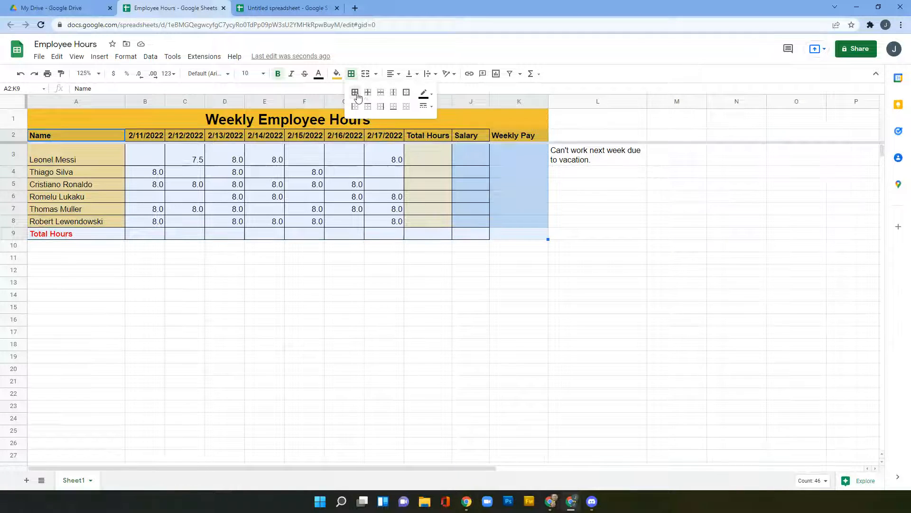
click(356, 94)
click(487, 261)
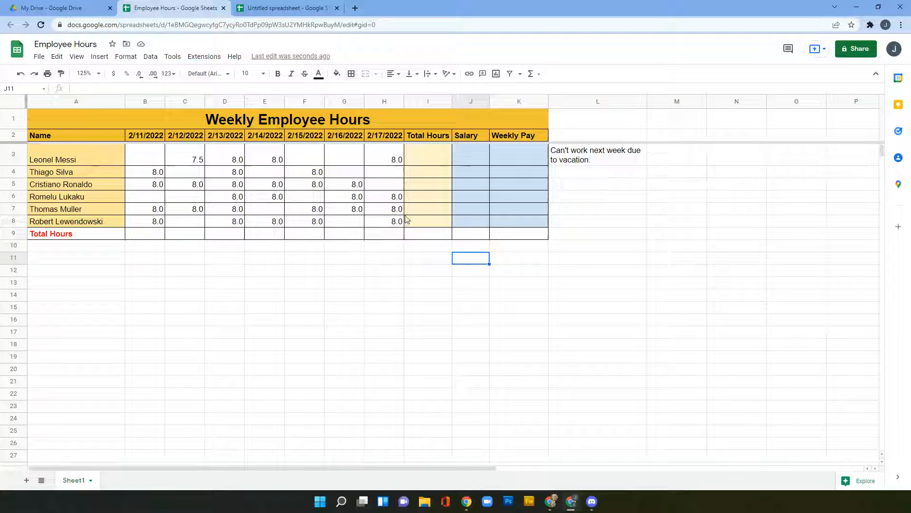
Enter =SUM(B3:H3) in I3 for the first employee's total hours and make I3:I8 bold
click(425, 161)
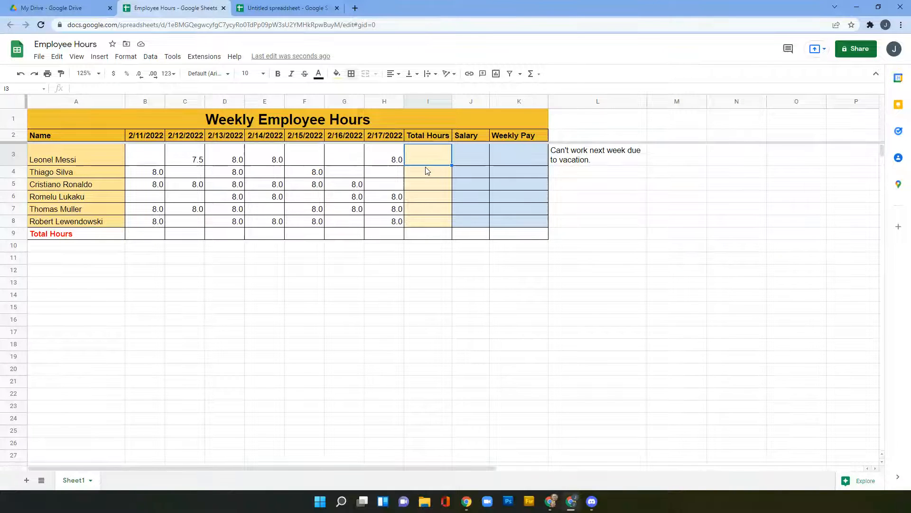
text(=SUM(B3:H3)
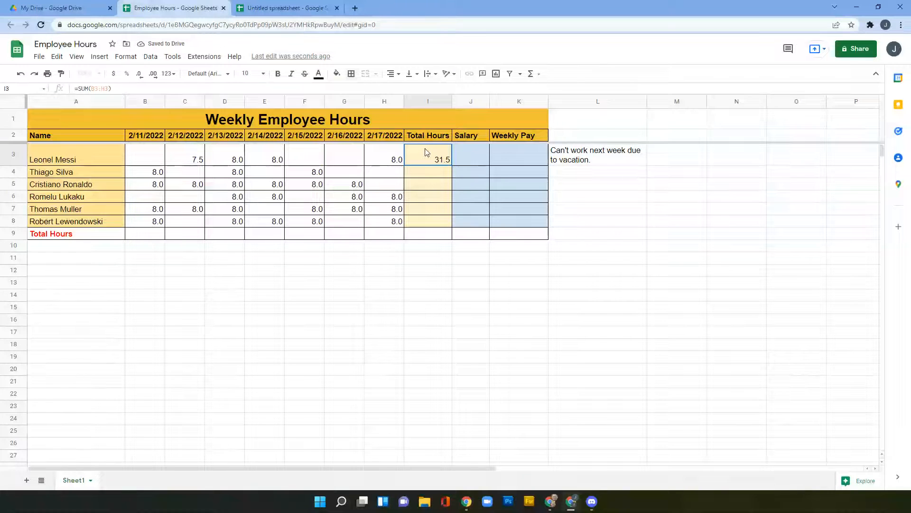
drag(427, 152, 426, 223)
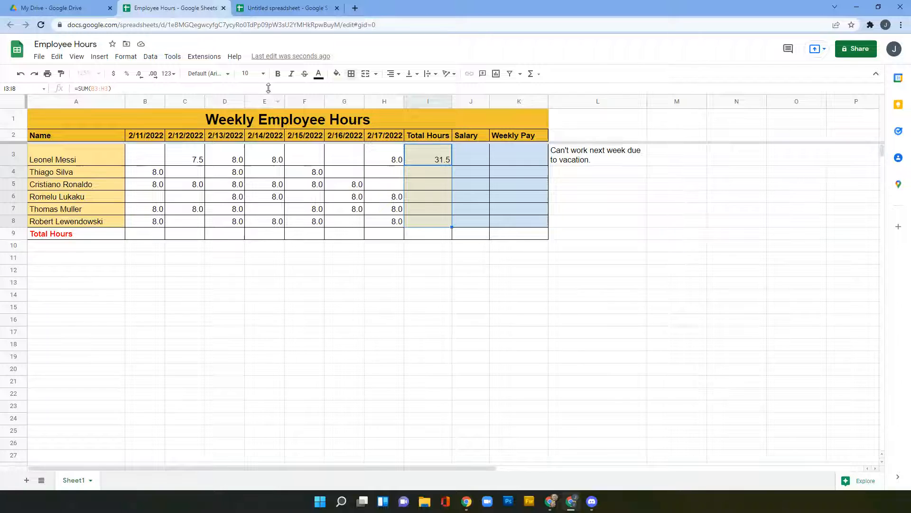
click(278, 75)
click(428, 162)
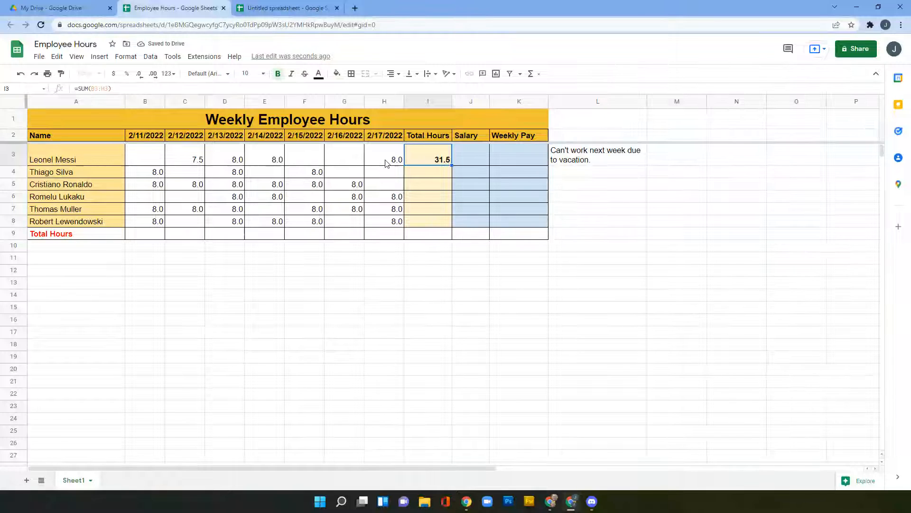
Fill the total hours formula from I3 down through I9 and check the copied formulas in I4:I6
click(429, 175)
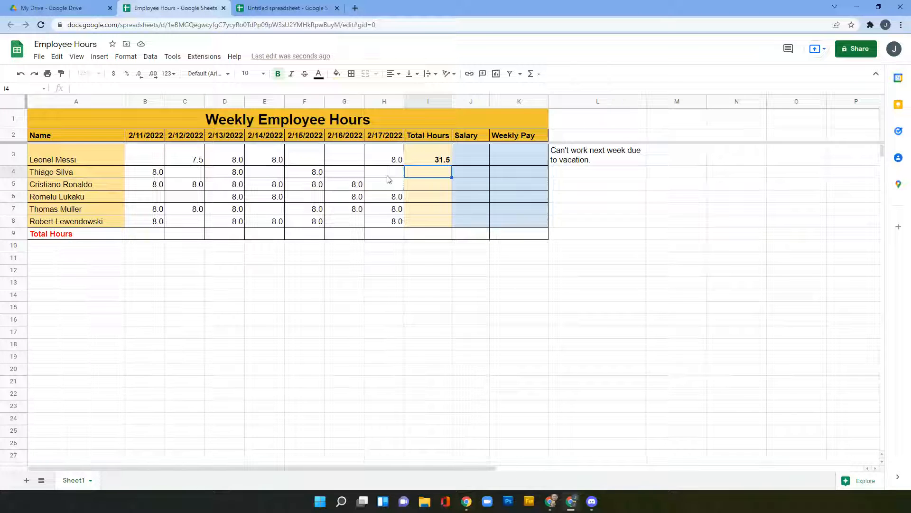
click(422, 161)
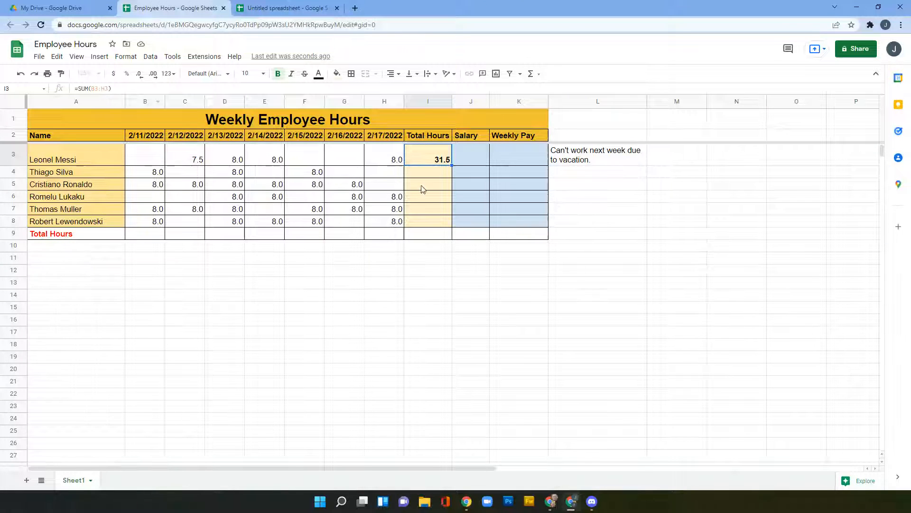
drag(451, 165, 451, 238)
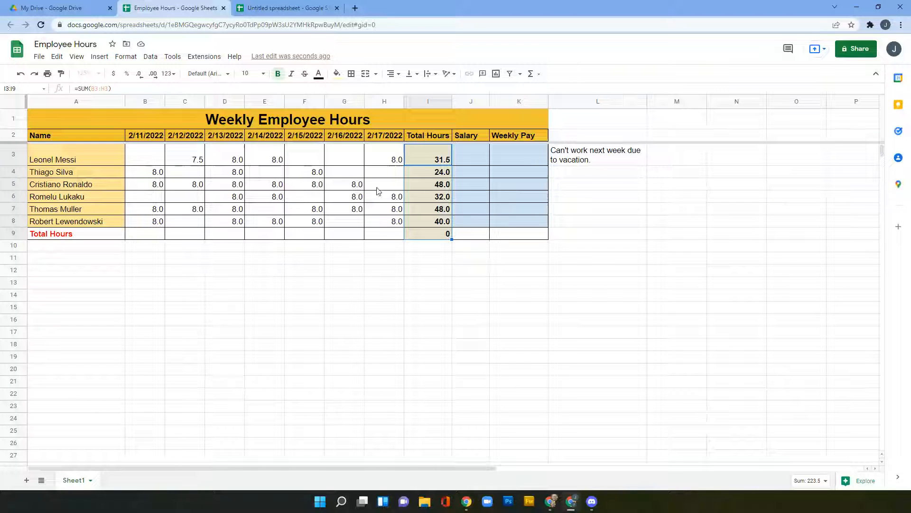
click(433, 177)
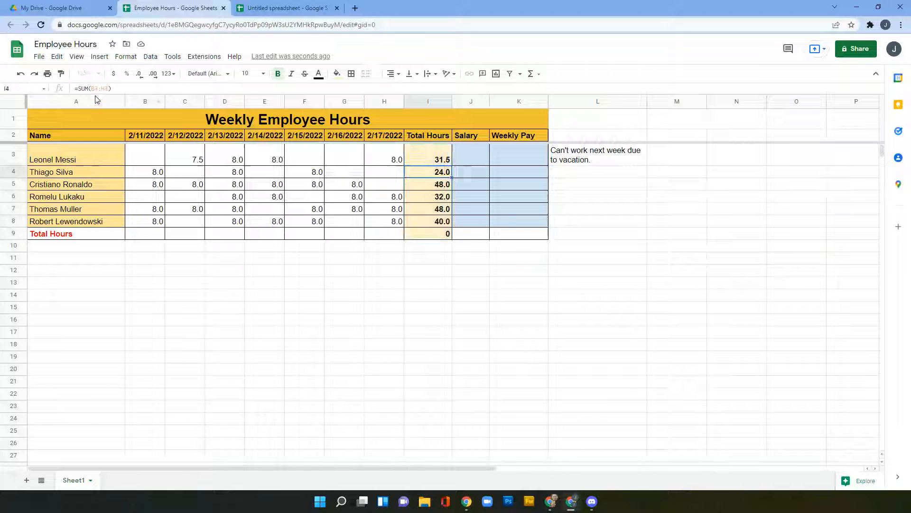
click(425, 189)
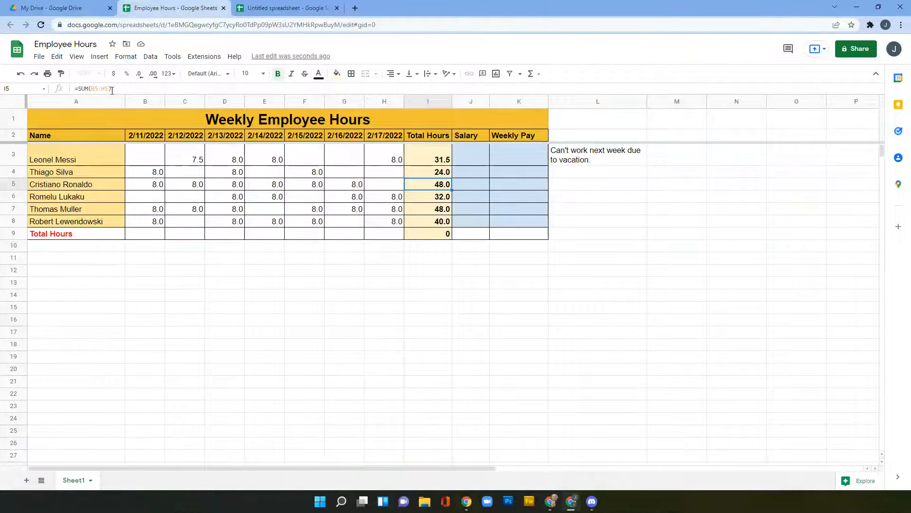
click(432, 200)
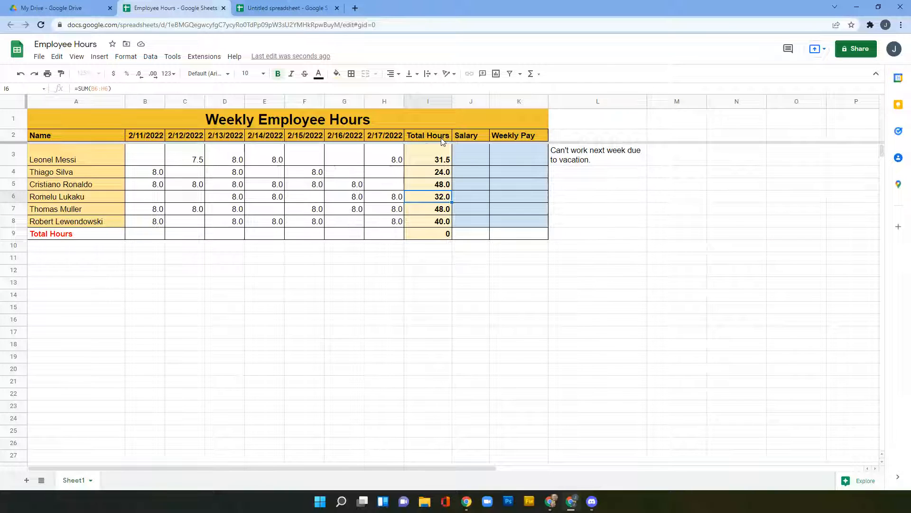
Insert the SUM function in B9 to total the 2/11/2022 hours over B3:B8
click(538, 75)
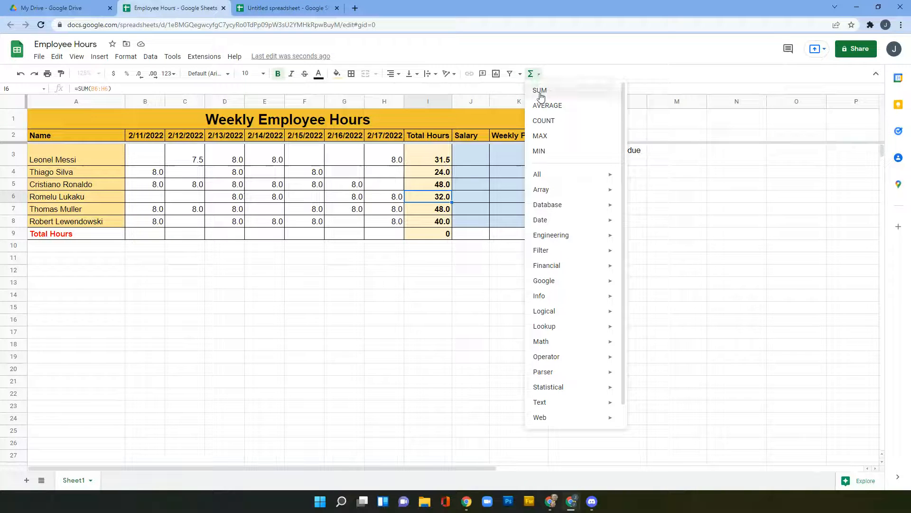
click(539, 76)
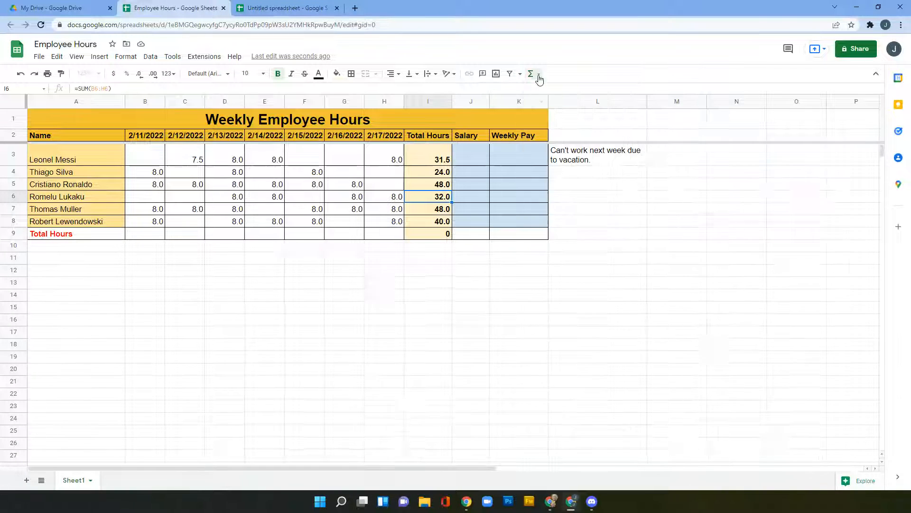
click(147, 233)
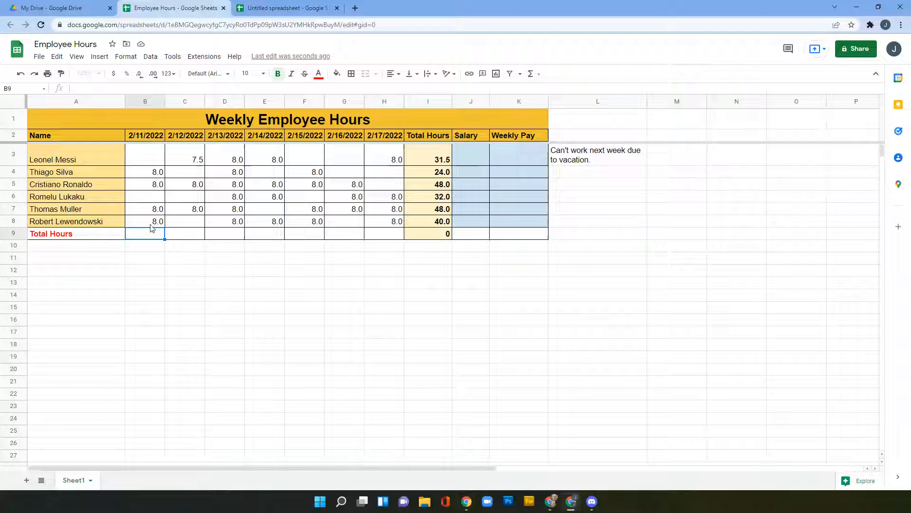
click(532, 74)
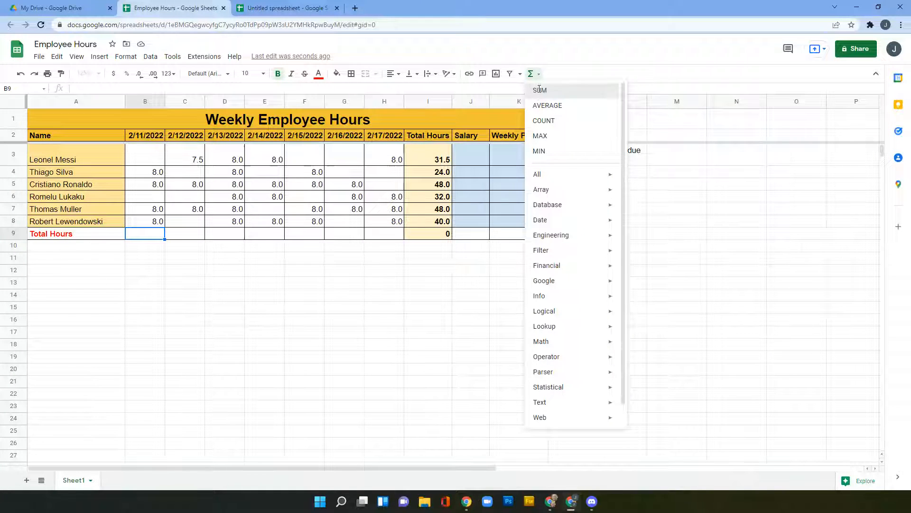
click(540, 90)
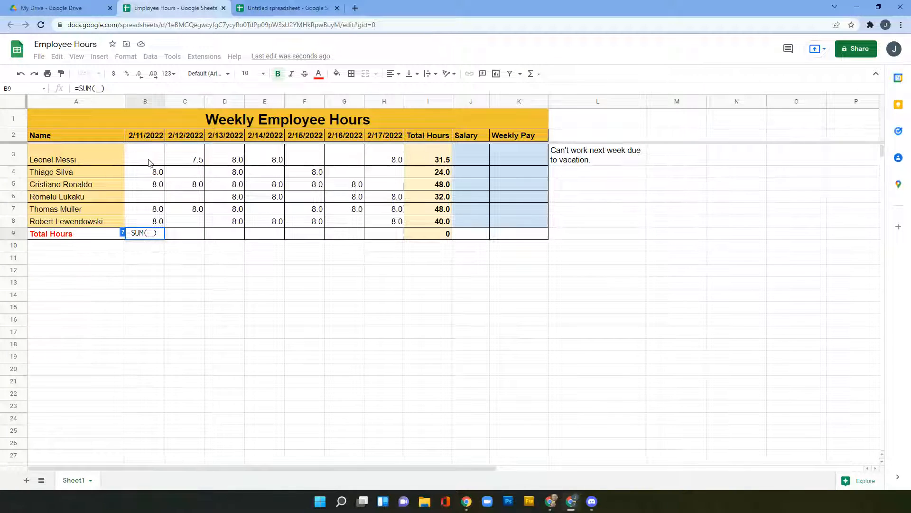
drag(147, 155, 146, 221)
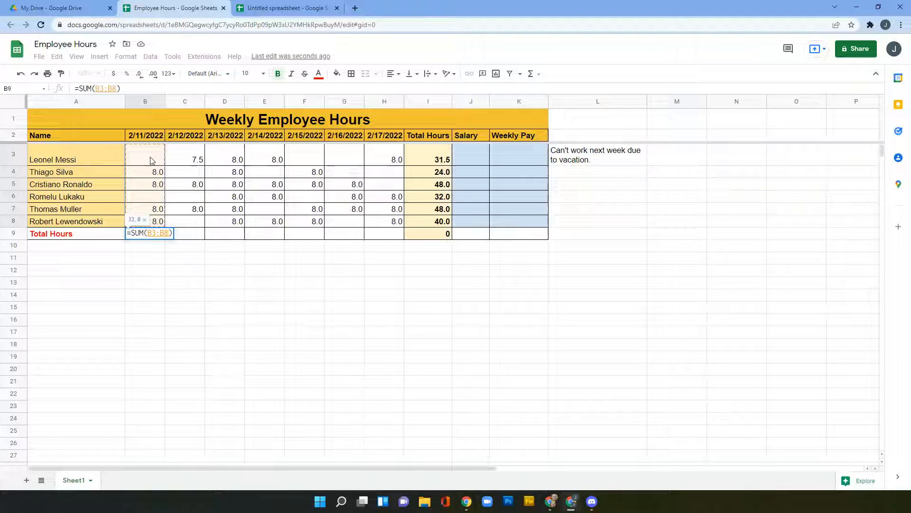
key(Return)
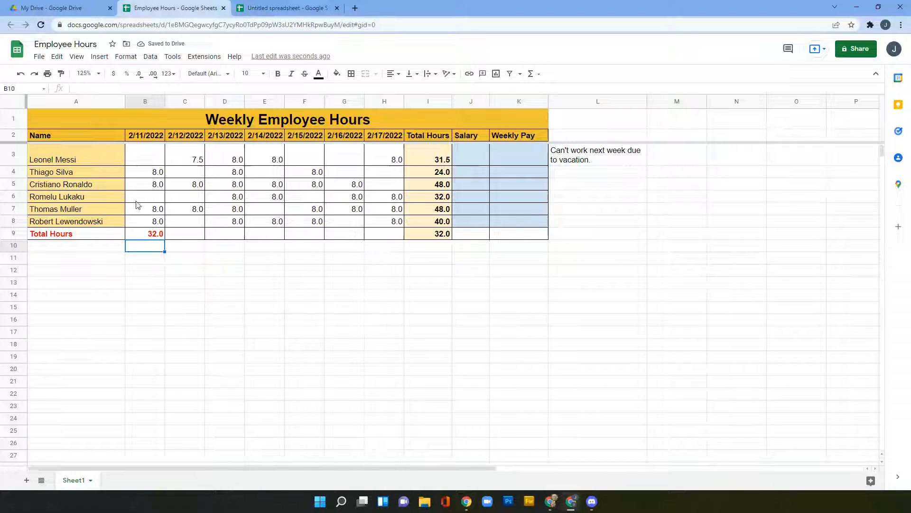
Fill the daily total formula from B9 across to H9 and check the copied formulas in D9:F9
click(150, 233)
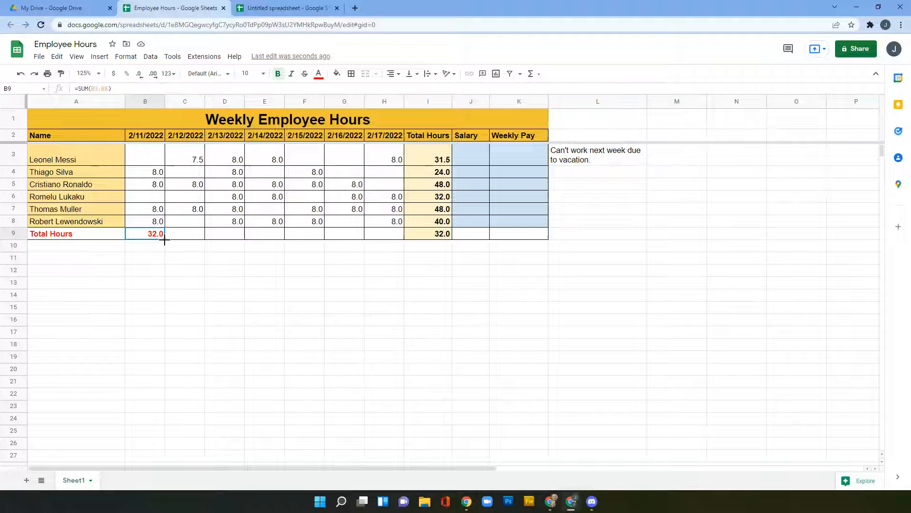
drag(165, 241, 399, 236)
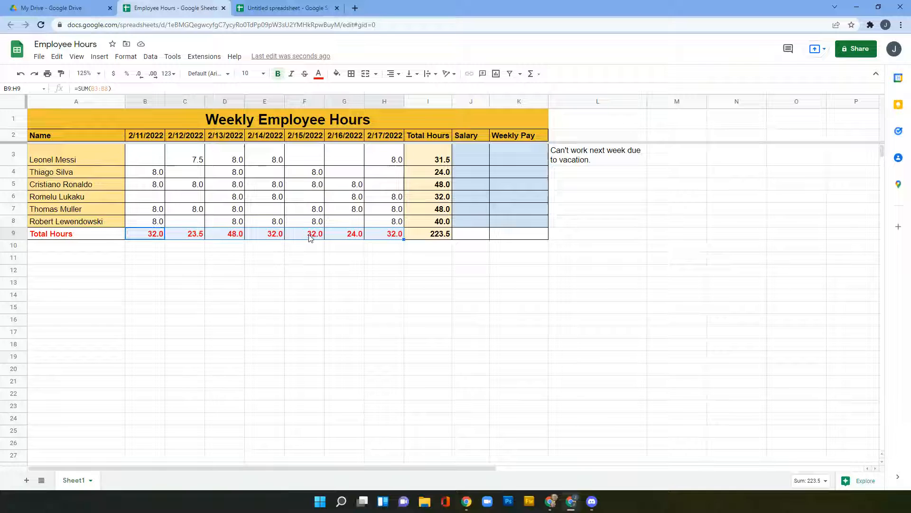
click(236, 236)
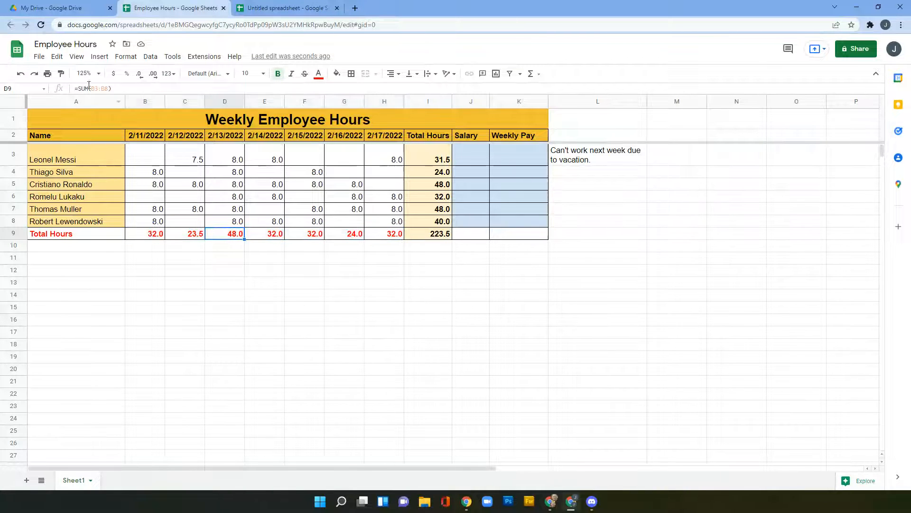
click(269, 233)
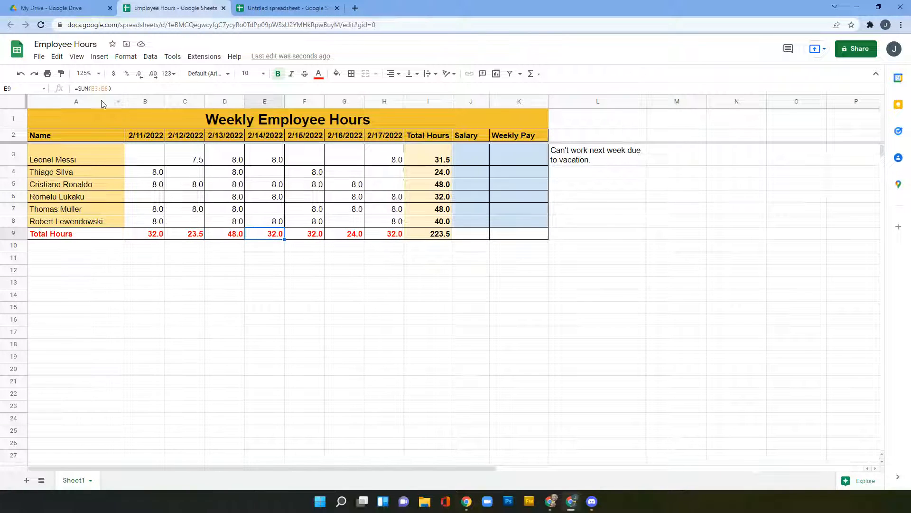
click(309, 236)
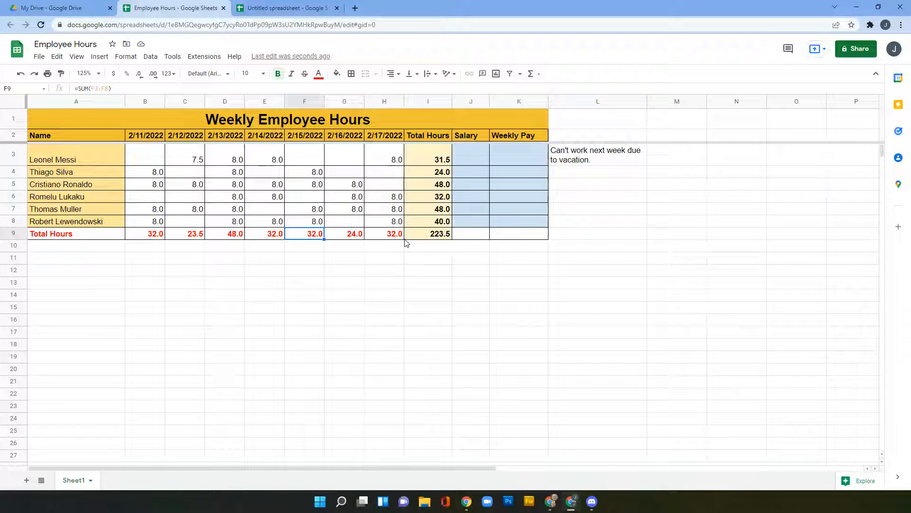
Enter a salary of 15 in J3 and fill it down the Salary column through J9
click(471, 153)
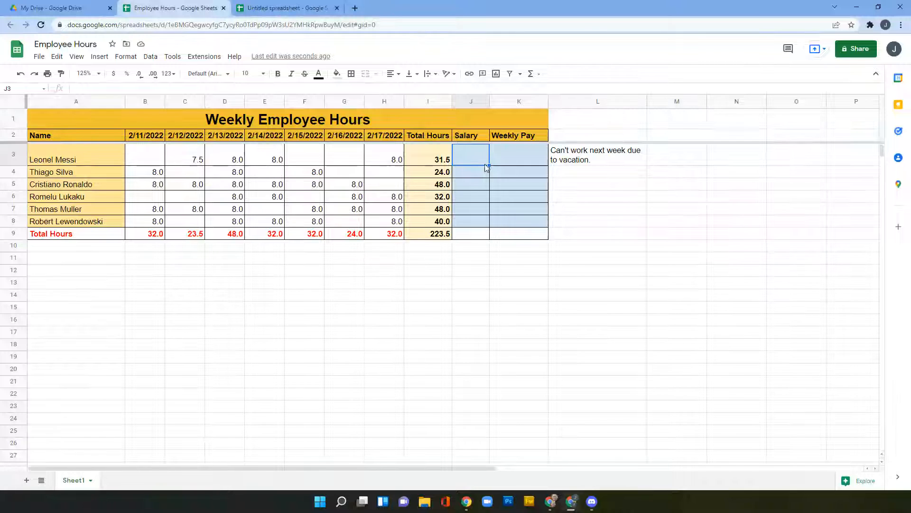
text(15)
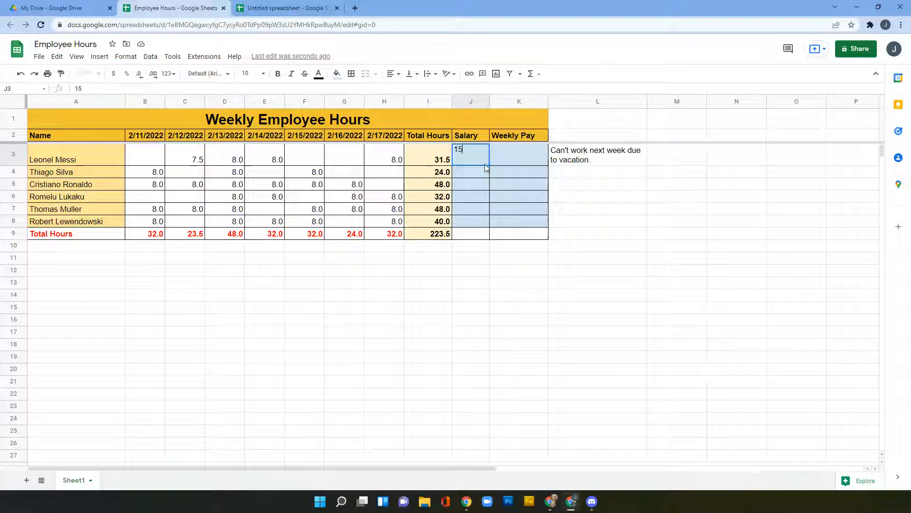
key(Return)
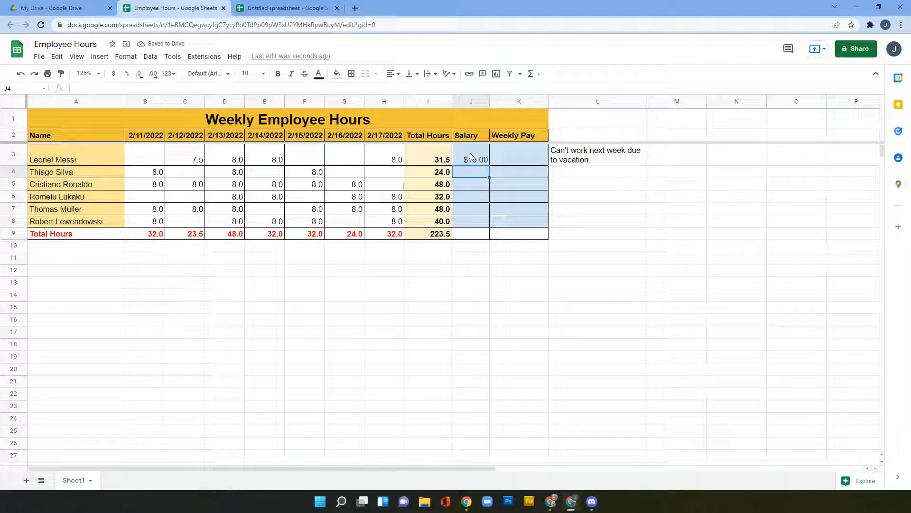
drag(470, 157, 475, 234)
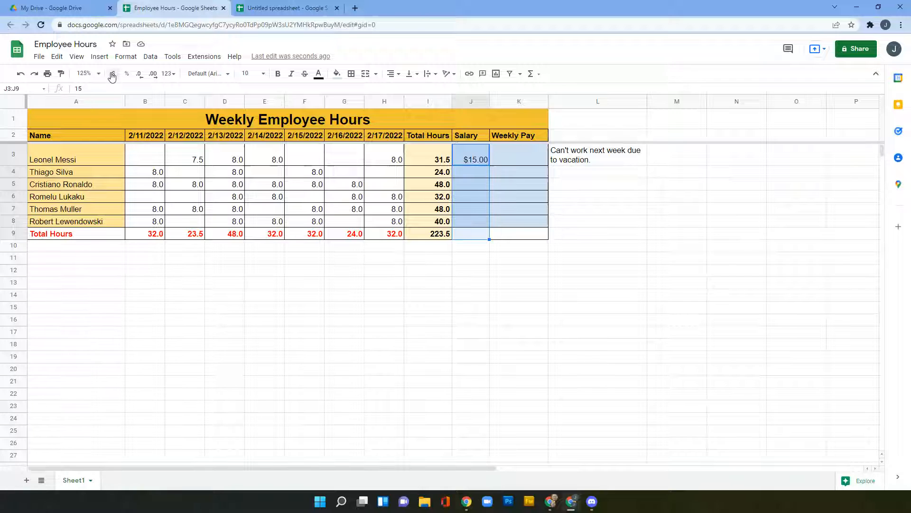
click(473, 175)
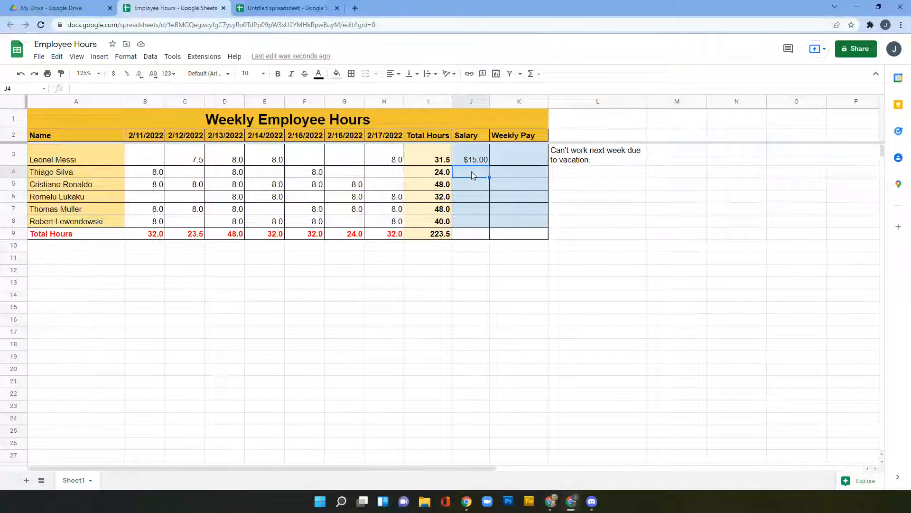
click(473, 163)
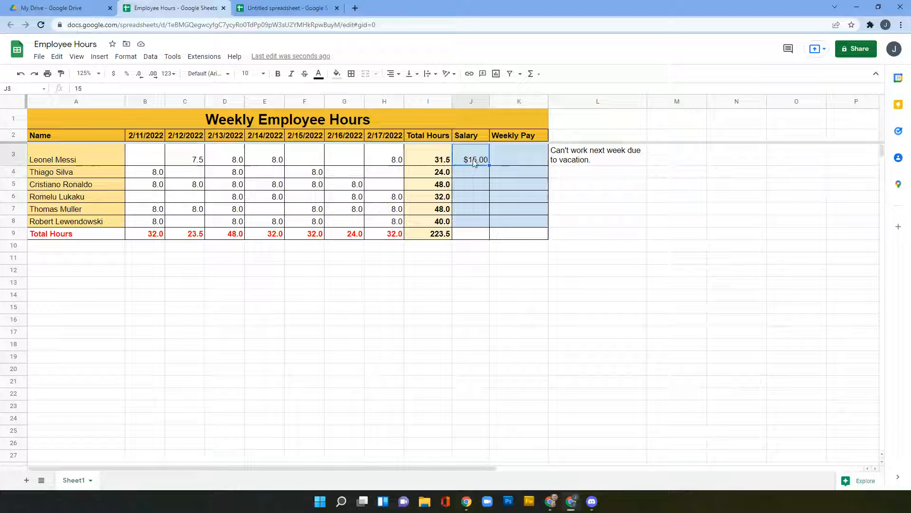
drag(489, 165, 489, 221)
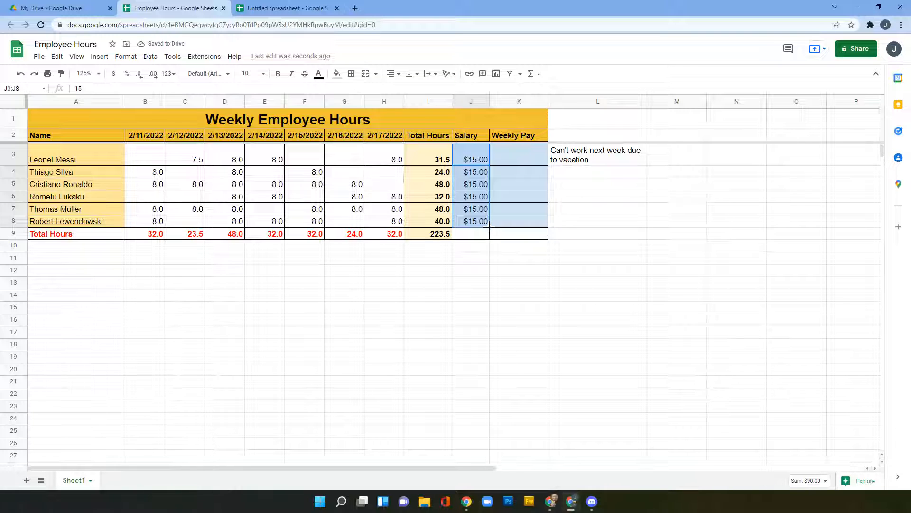
drag(489, 227, 488, 235)
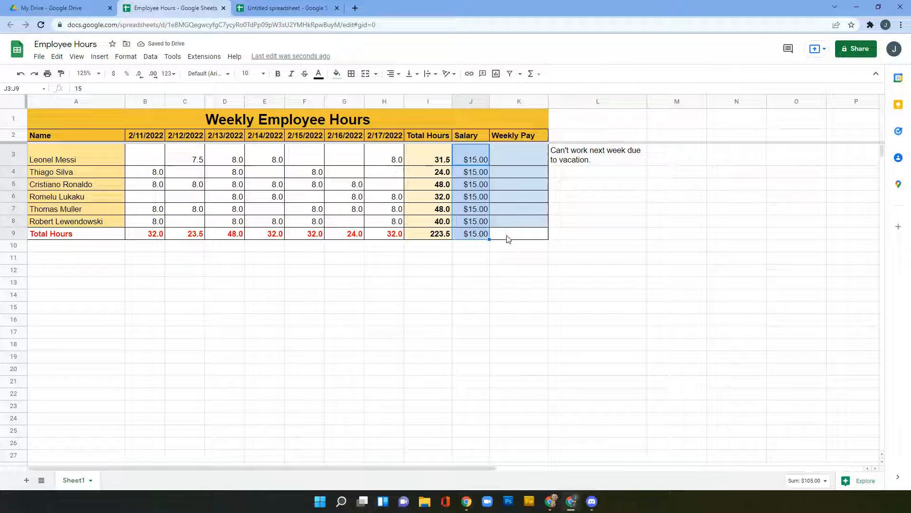
Enter =I3*J3 in K3 for the first employee's weekly pay and accept the suggested autofill for K4:K9
click(519, 161)
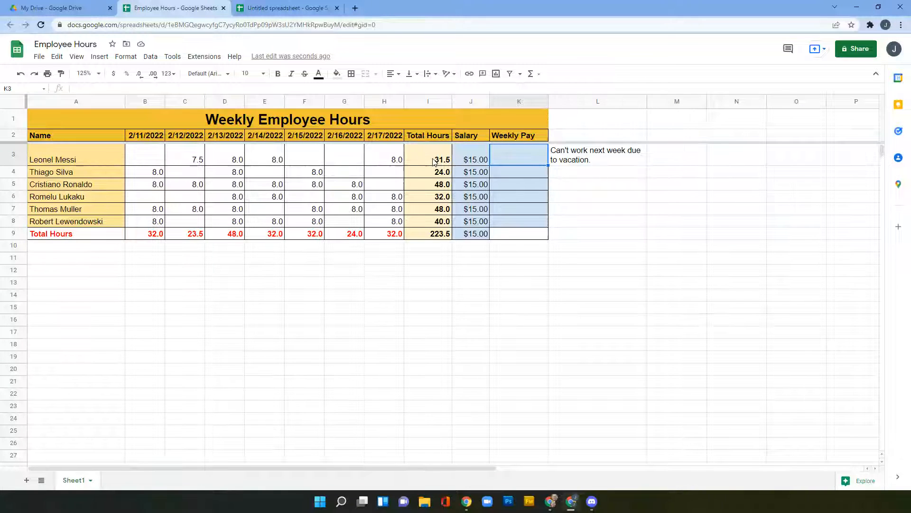
text(=)
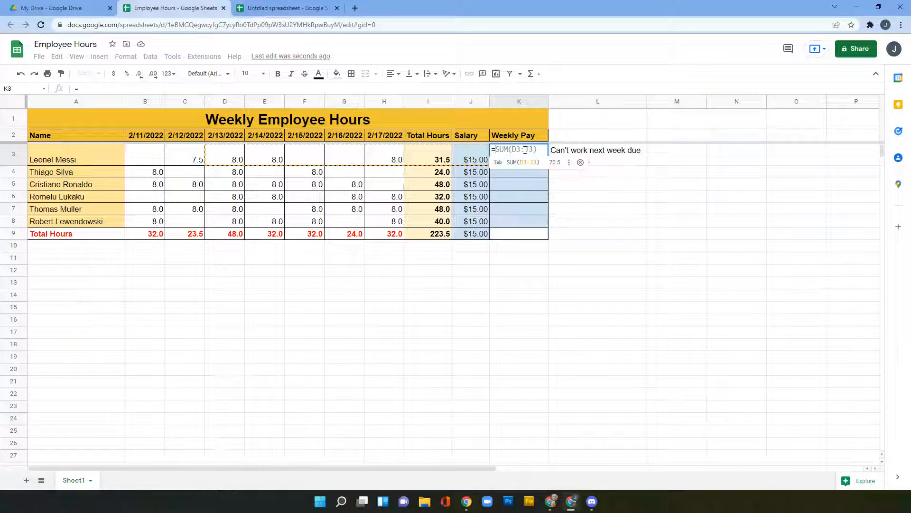
click(432, 159)
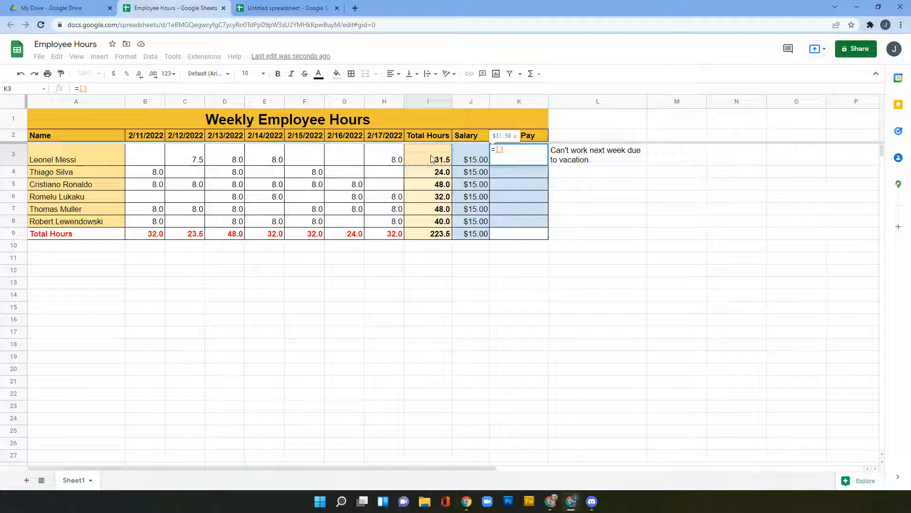
text(*)
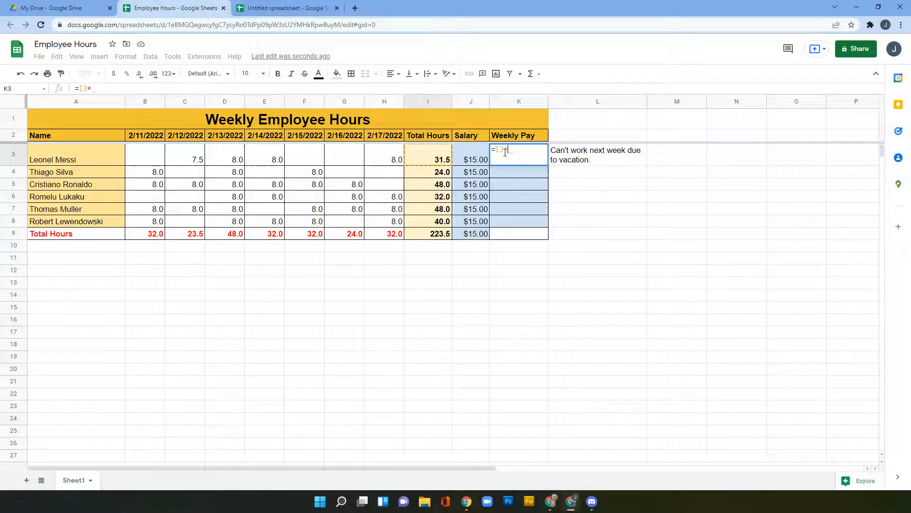
click(469, 159)
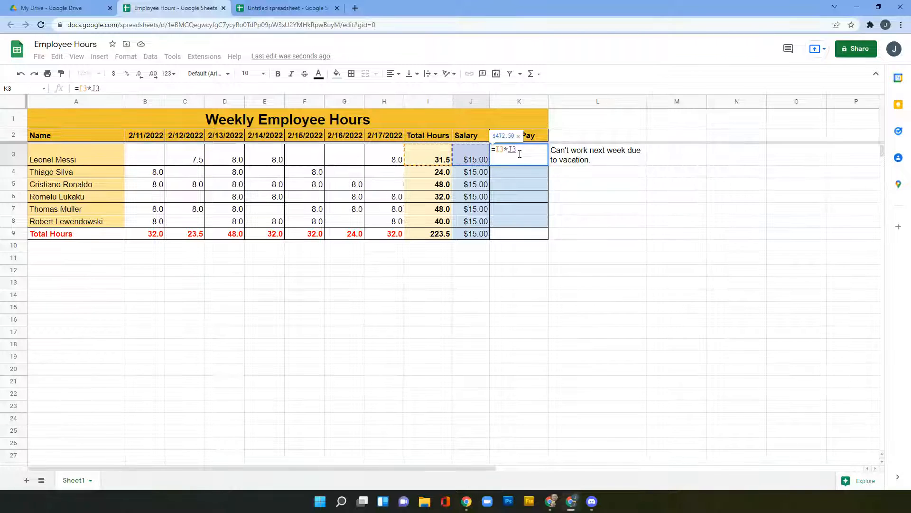
key(Return)
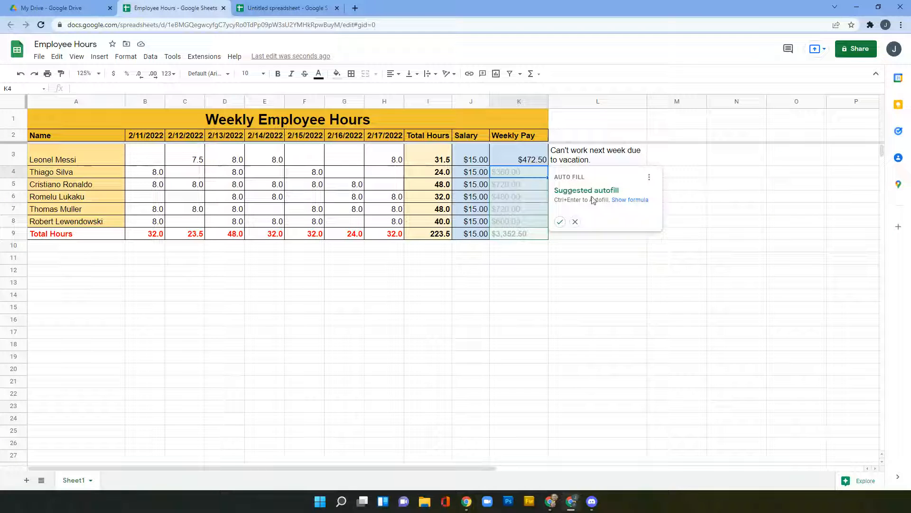
click(560, 222)
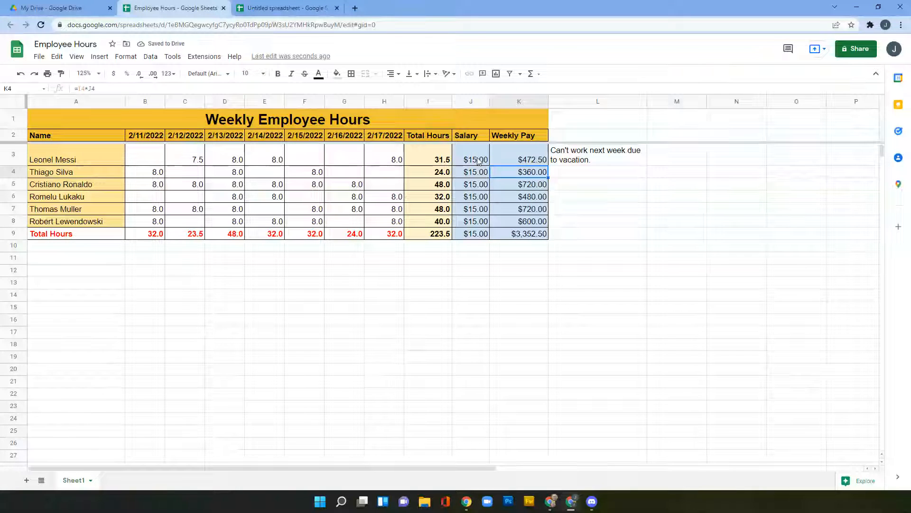
Make the weekly pay values in K3:K9 bold and red
drag(520, 158, 524, 234)
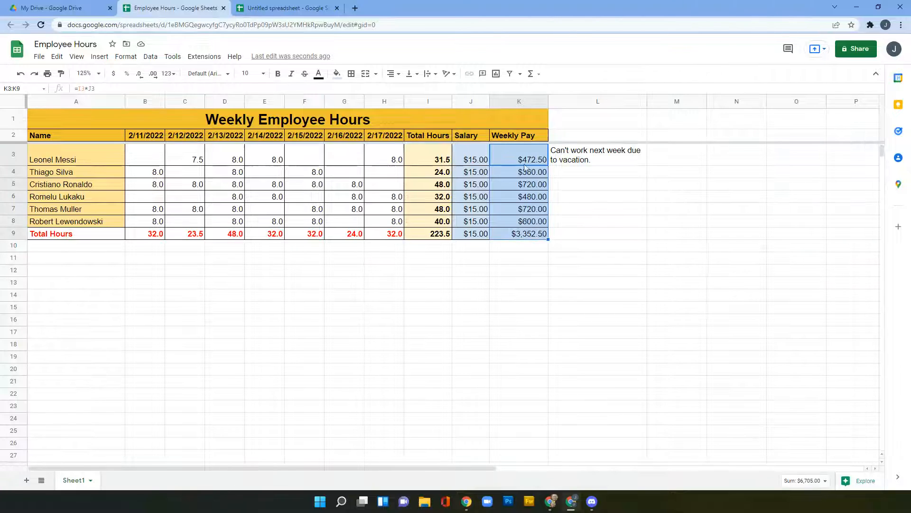
click(318, 75)
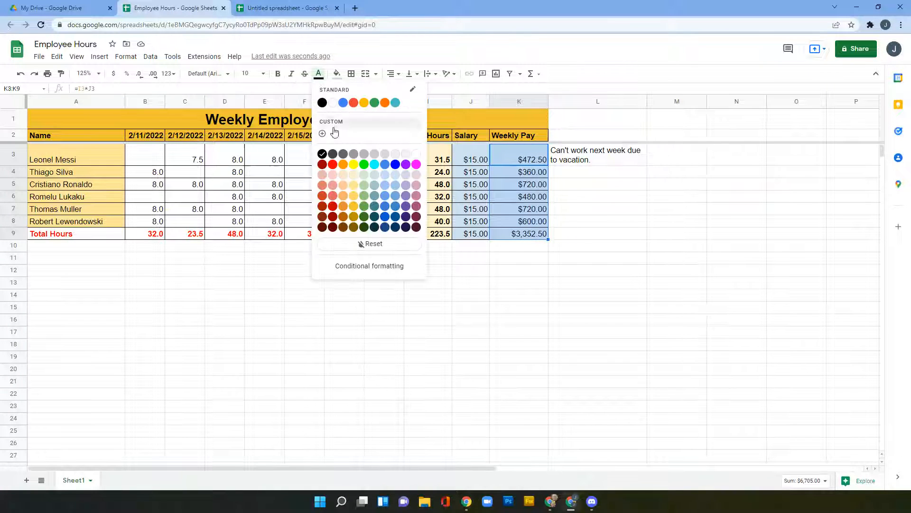
click(355, 103)
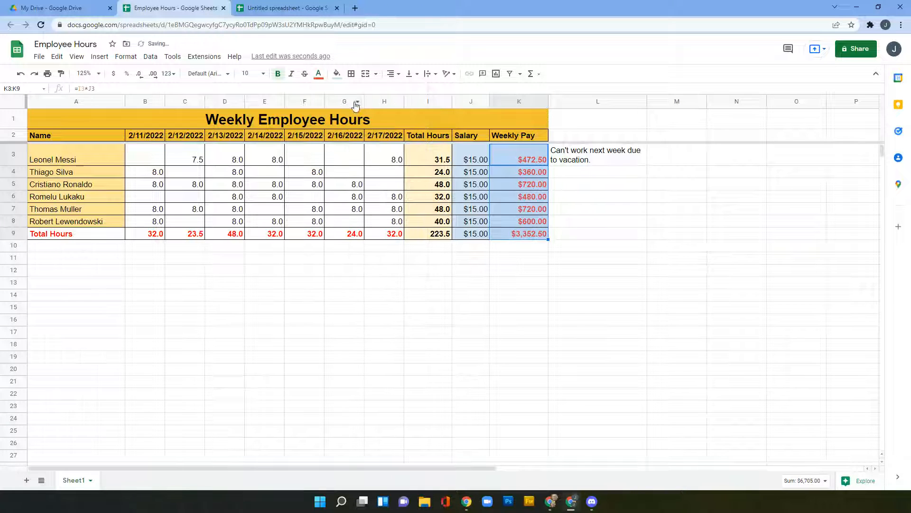
click(578, 258)
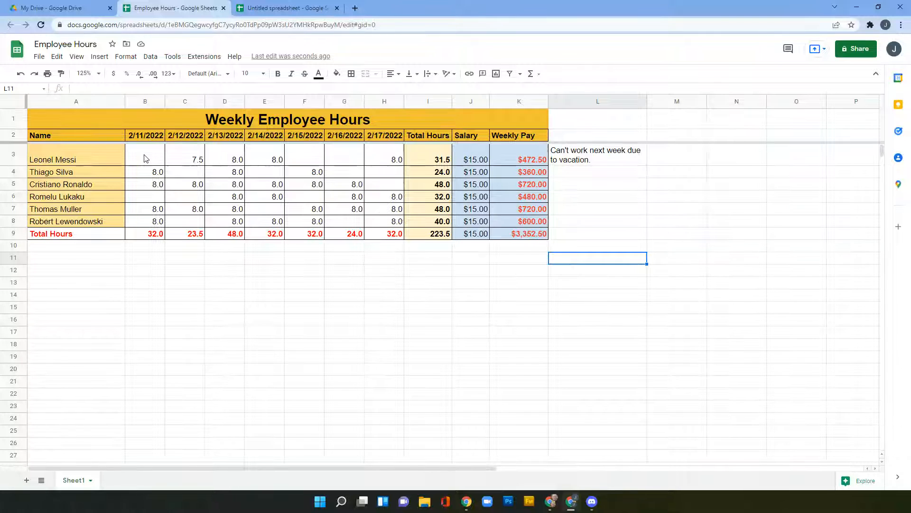
Clear the daily hours in B3:H8 to test the formulas, undo the deletion and check the formula in K4
drag(146, 158, 381, 230)
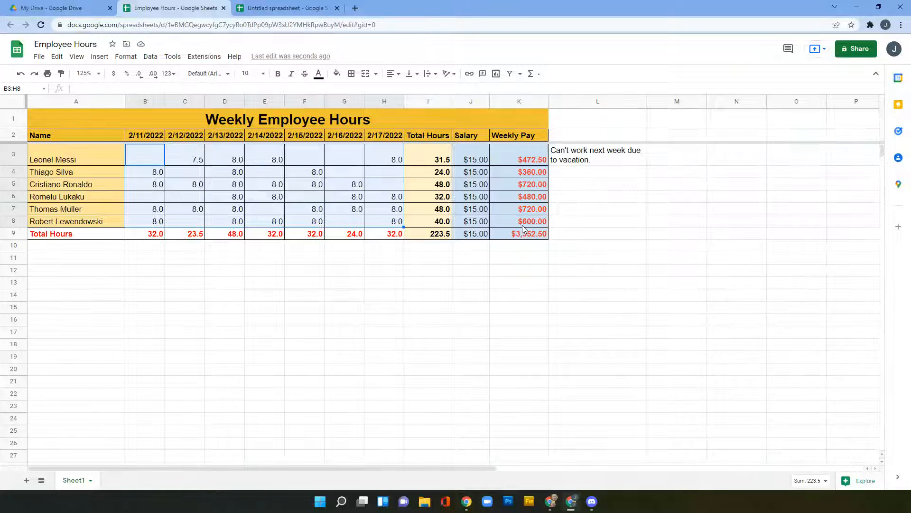
key(Delete)
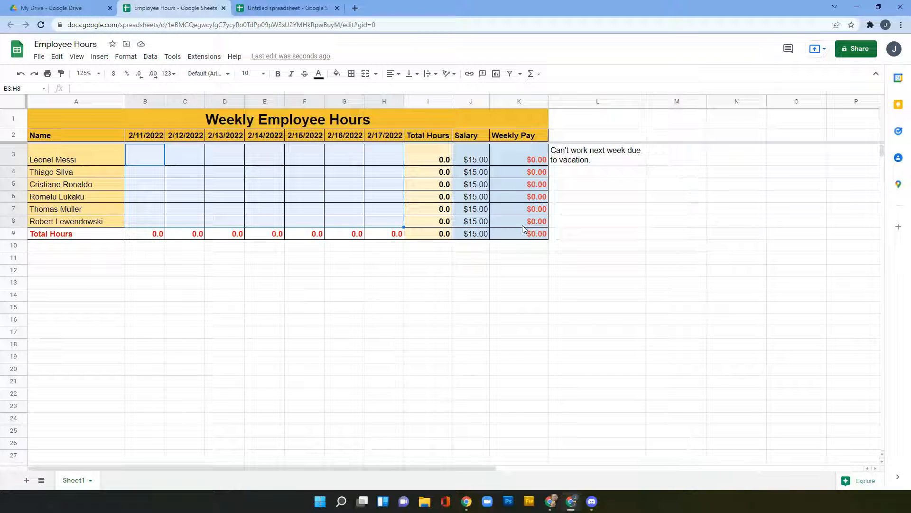
click(20, 75)
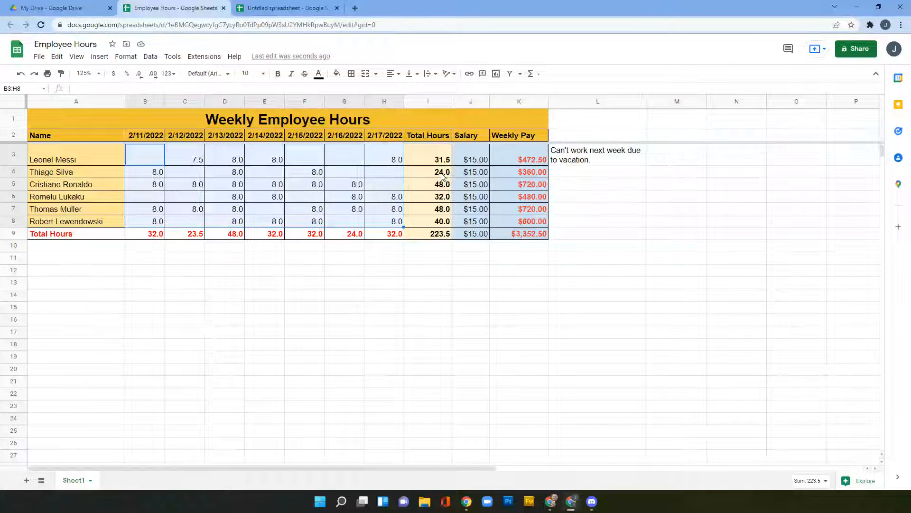
click(527, 174)
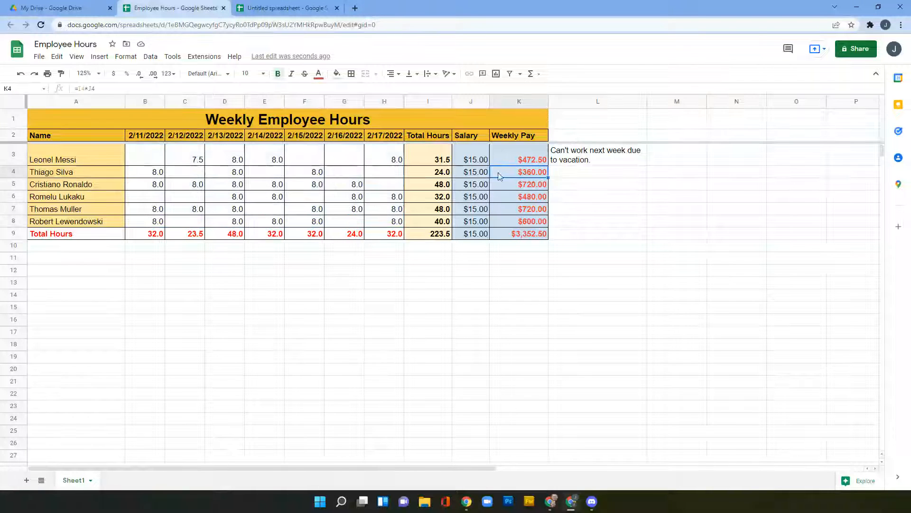